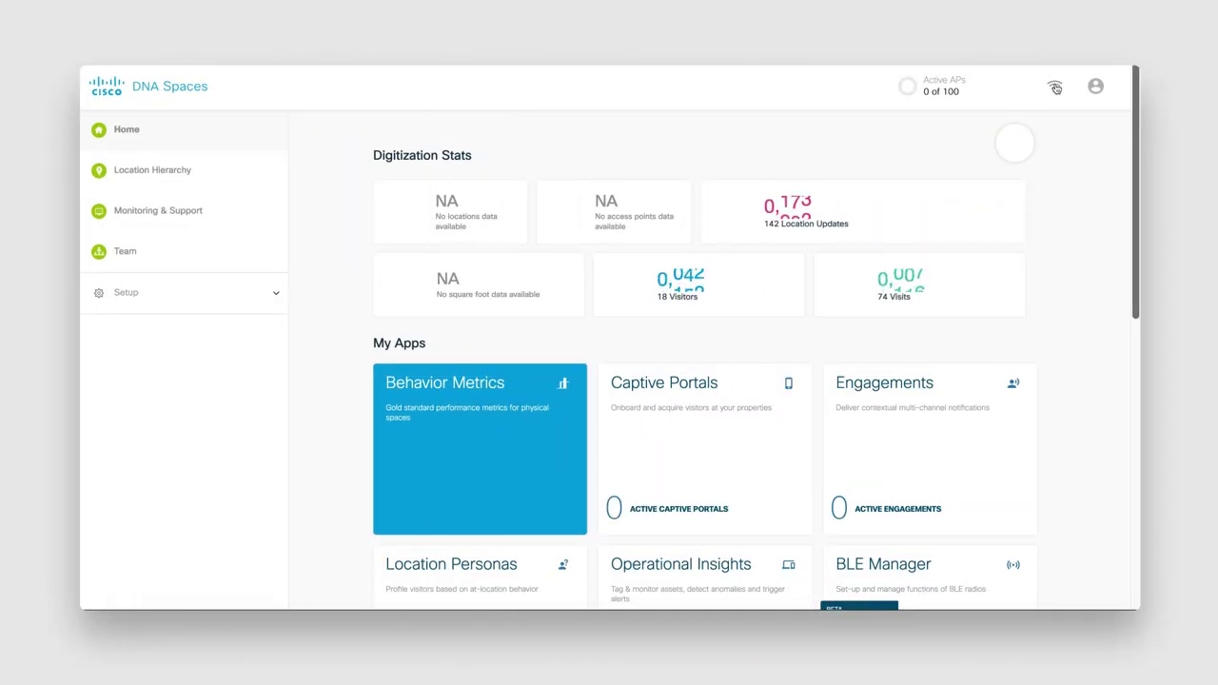
- Reveal TESTCONNECTOR's access token in Spaces Connectors using the account e-mail and password, then copy it
{"action": "left_click", "coordinate": [1055, 87]}
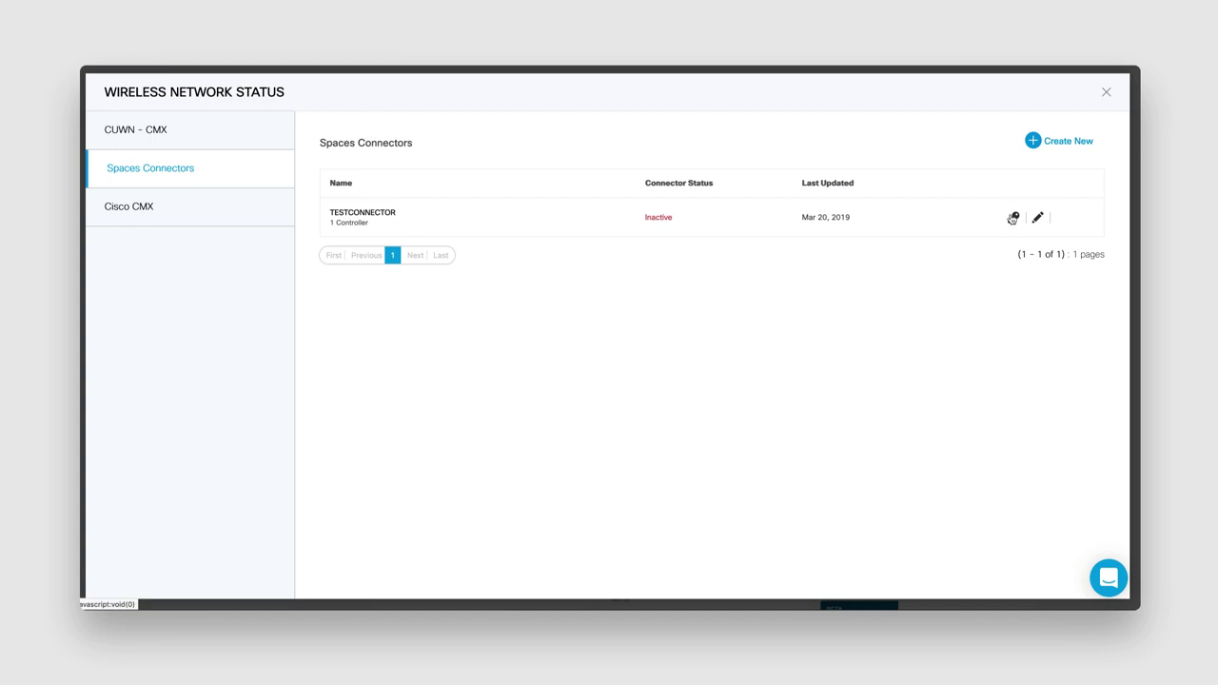
{"action": "left_click", "coordinate": [1012, 218]}
{"action": "left_click", "coordinate": [441, 331]}
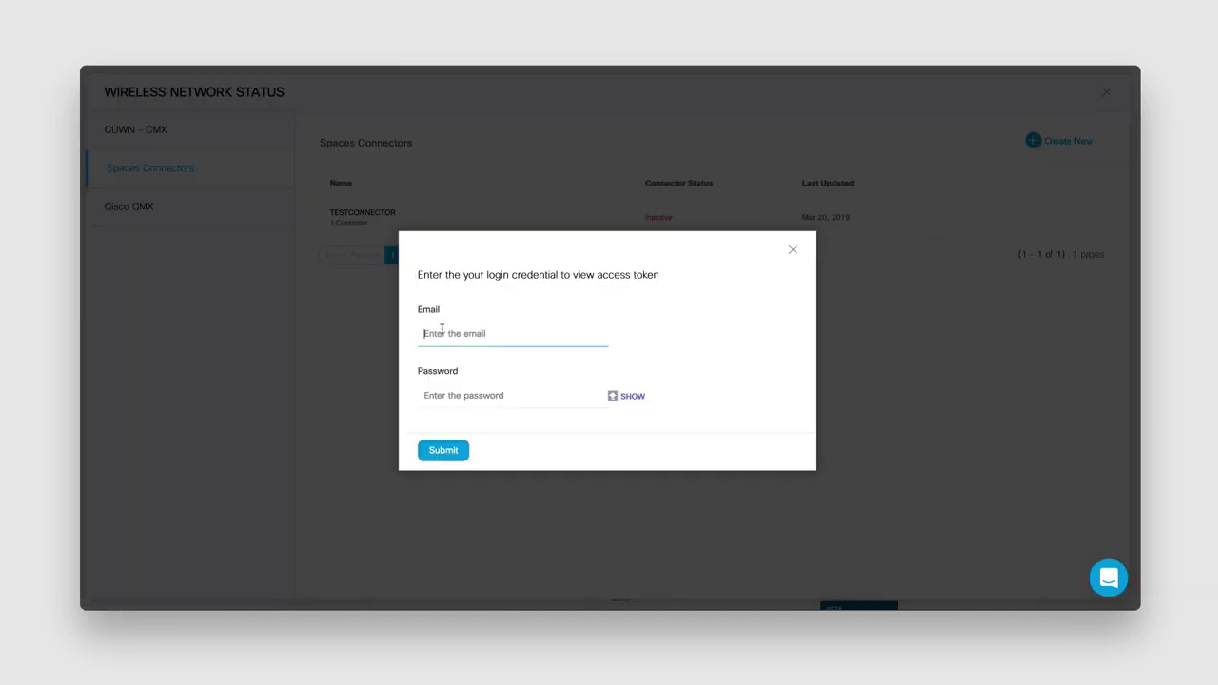
{"action": "key", "text": "ctrl+v"}
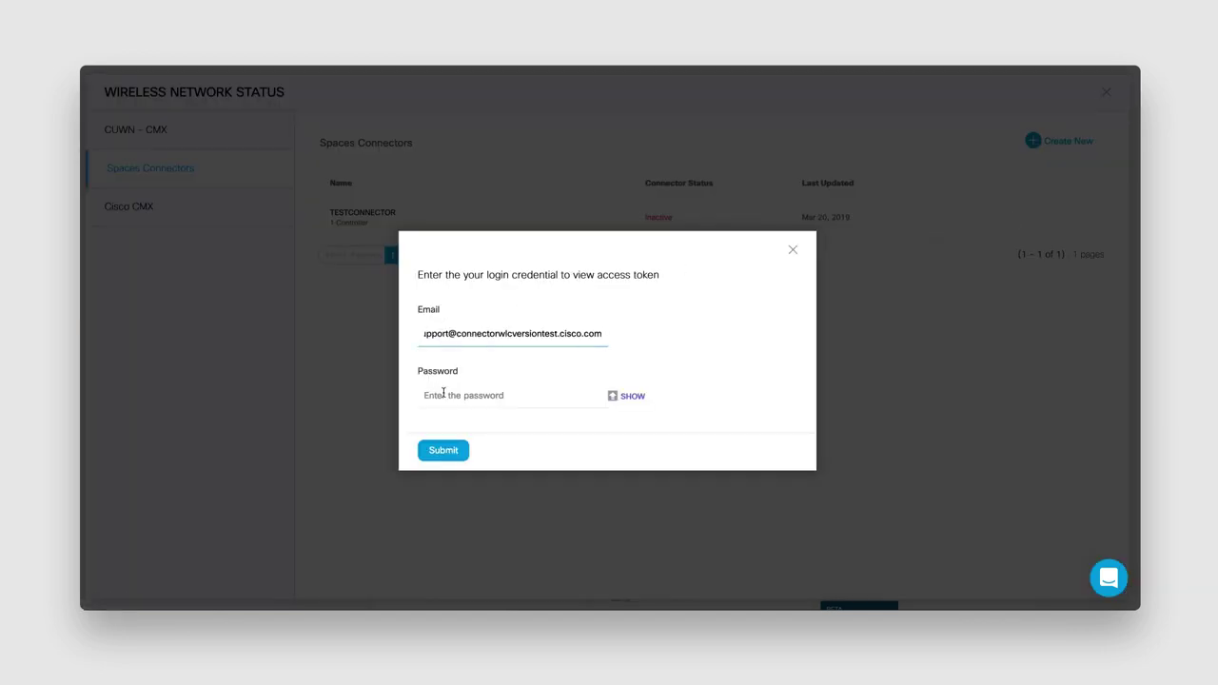
{"action": "left_click", "coordinate": [443, 393]}
{"action": "type", "text": "a"}
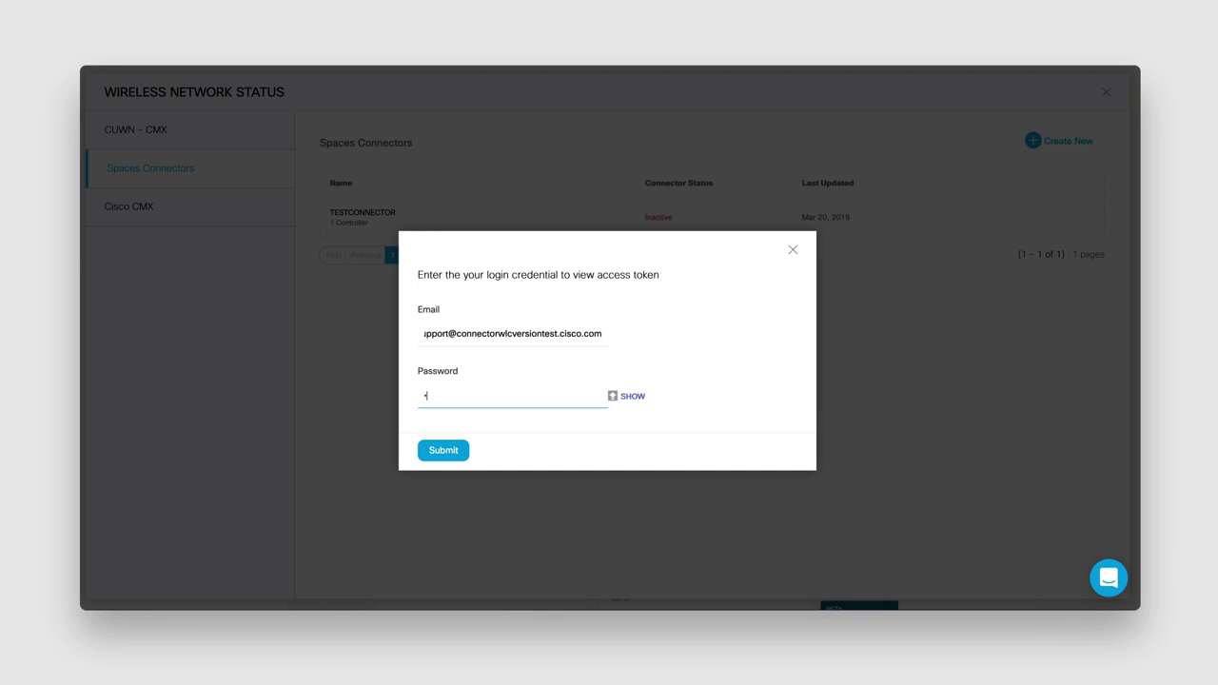
{"action": "type", "text": "bcdefghi"}
{"action": "left_click", "coordinate": [452, 456]}
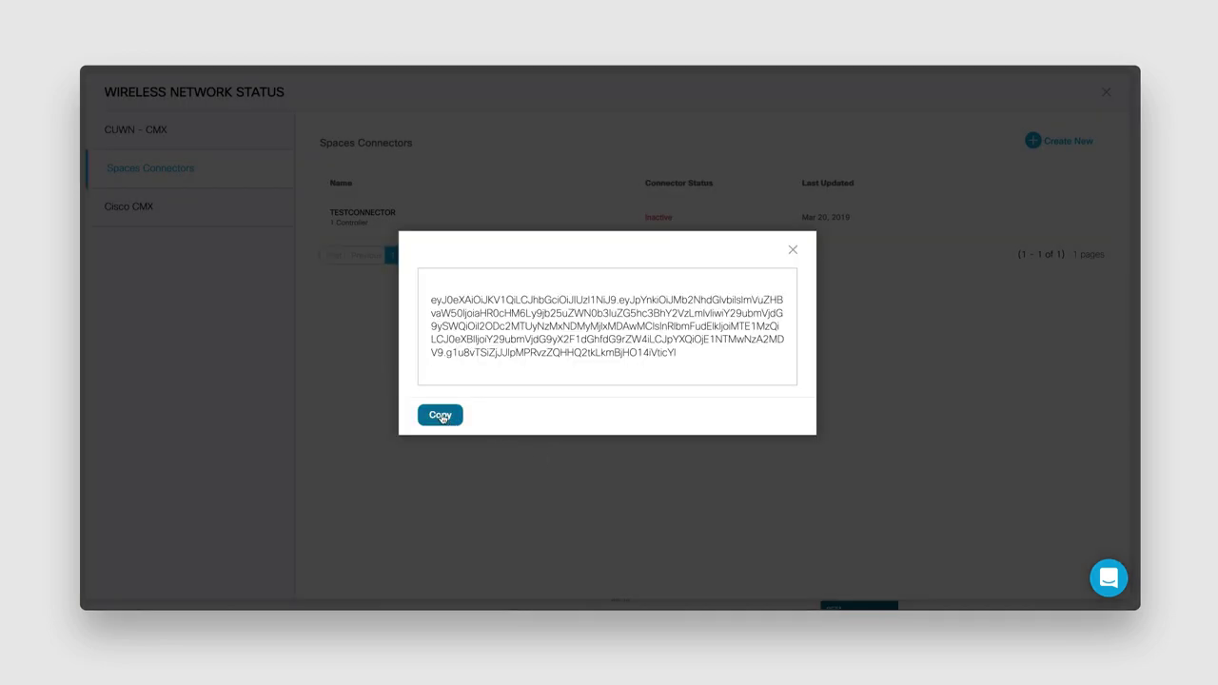
{"action": "left_click", "coordinate": [441, 416]}
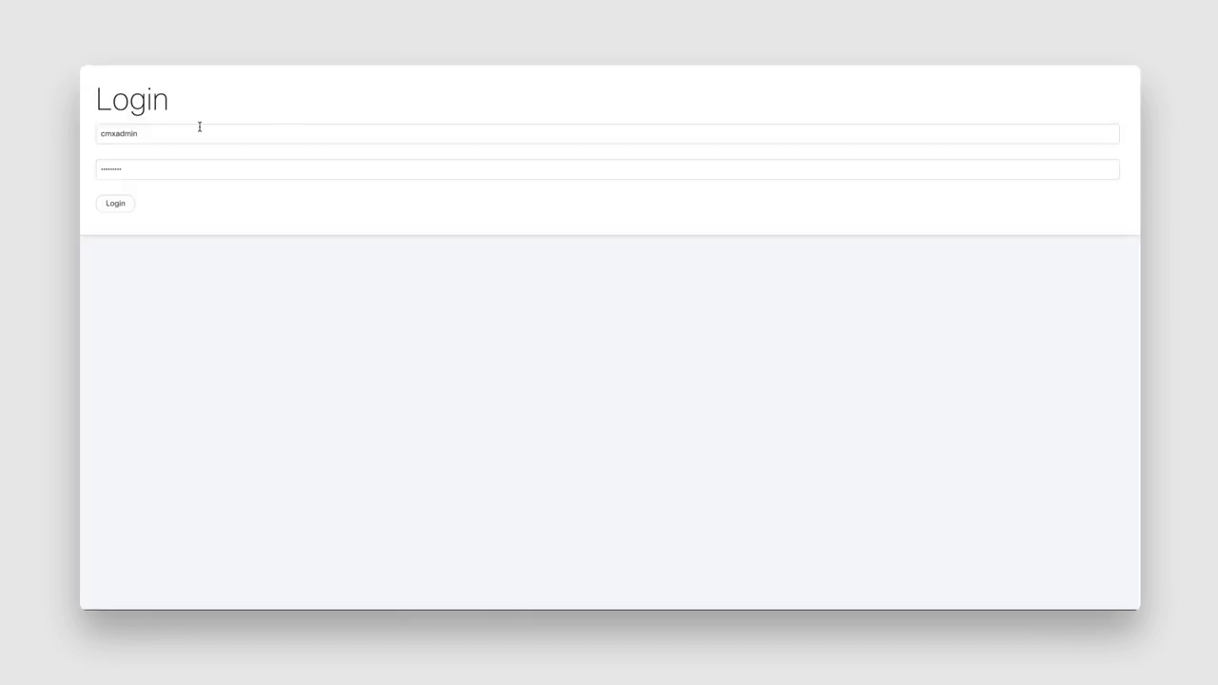
- Sign in to the Connector login page as cmxadm with the administrator password
{"action": "left_click", "coordinate": [188, 134]}
{"action": "left_click", "coordinate": [187, 136]}
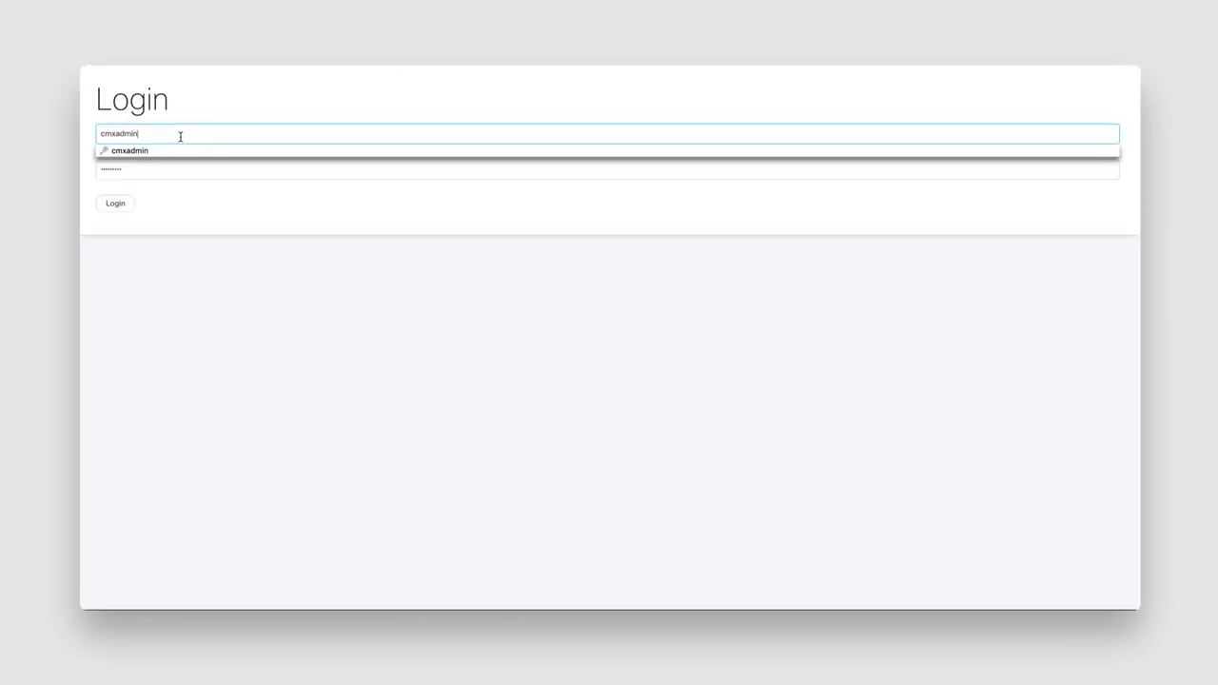
{"action": "key", "text": "ctrl+a"}
{"action": "type", "text": "cmxadm"}
{"action": "left_click", "coordinate": [124, 152]}
{"action": "key", "text": "Tab"}
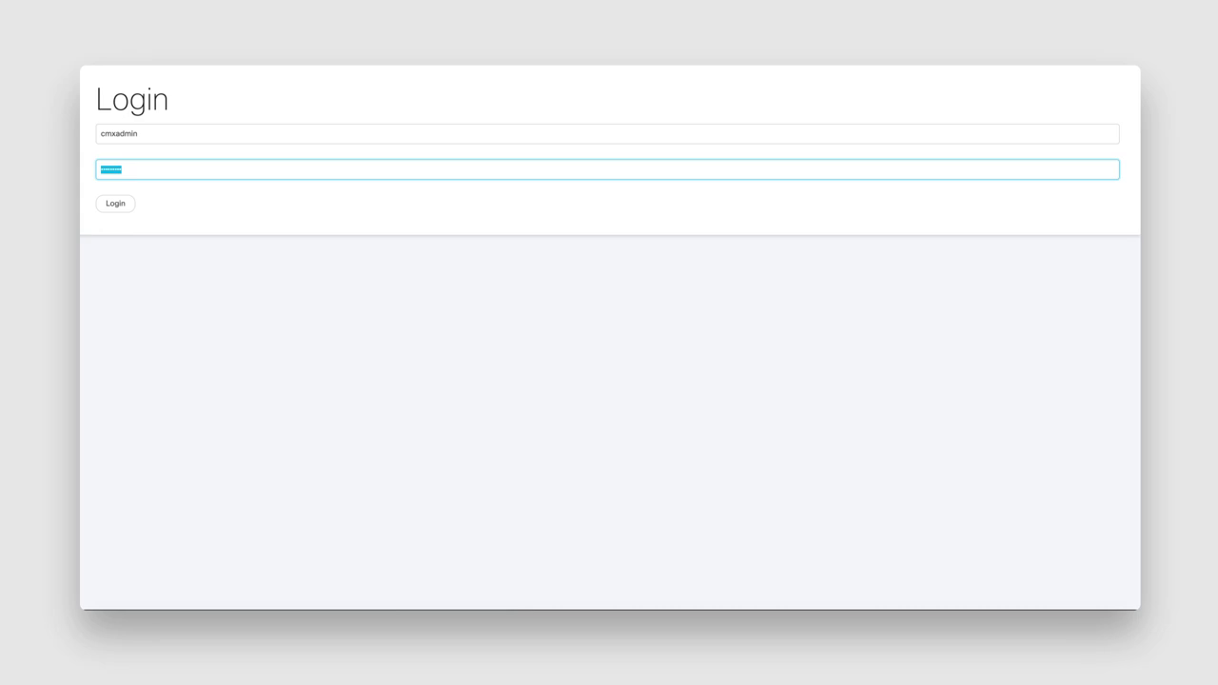
{"action": "type", "text": "cisco"}
{"action": "left_click", "coordinate": [118, 206]}
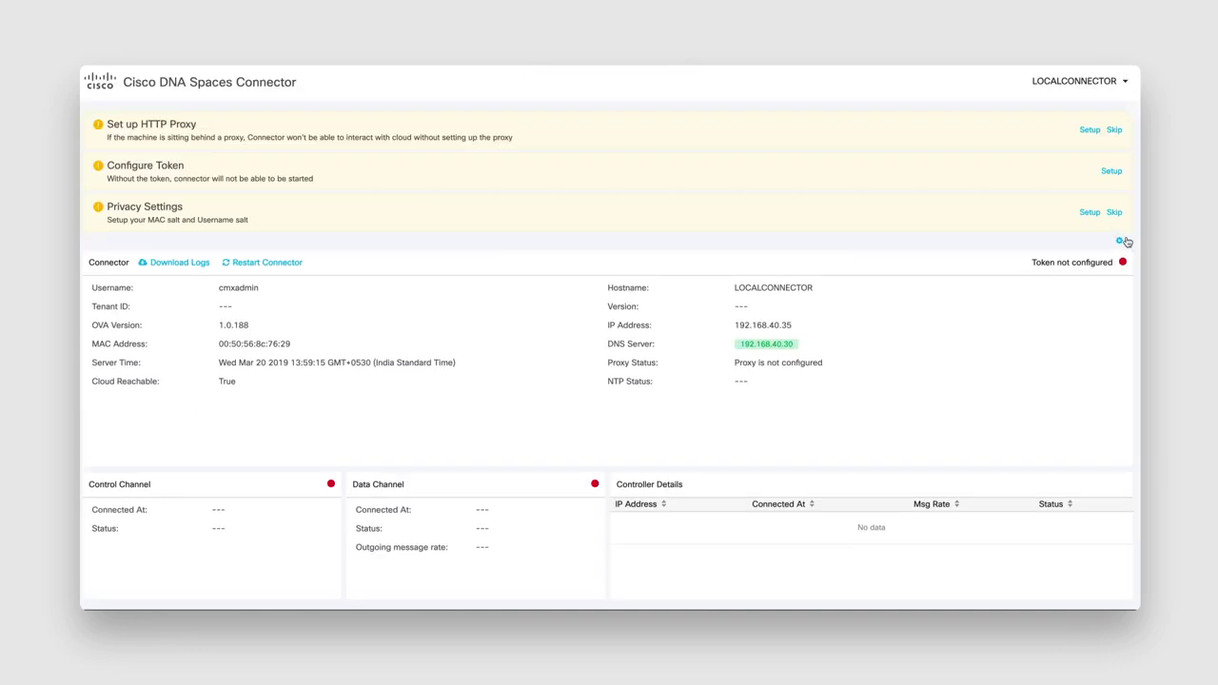
- Paste the copied DNA Spaces access token into the connector's Configure Token field and save
{"action": "left_click", "coordinate": [1126, 241]}
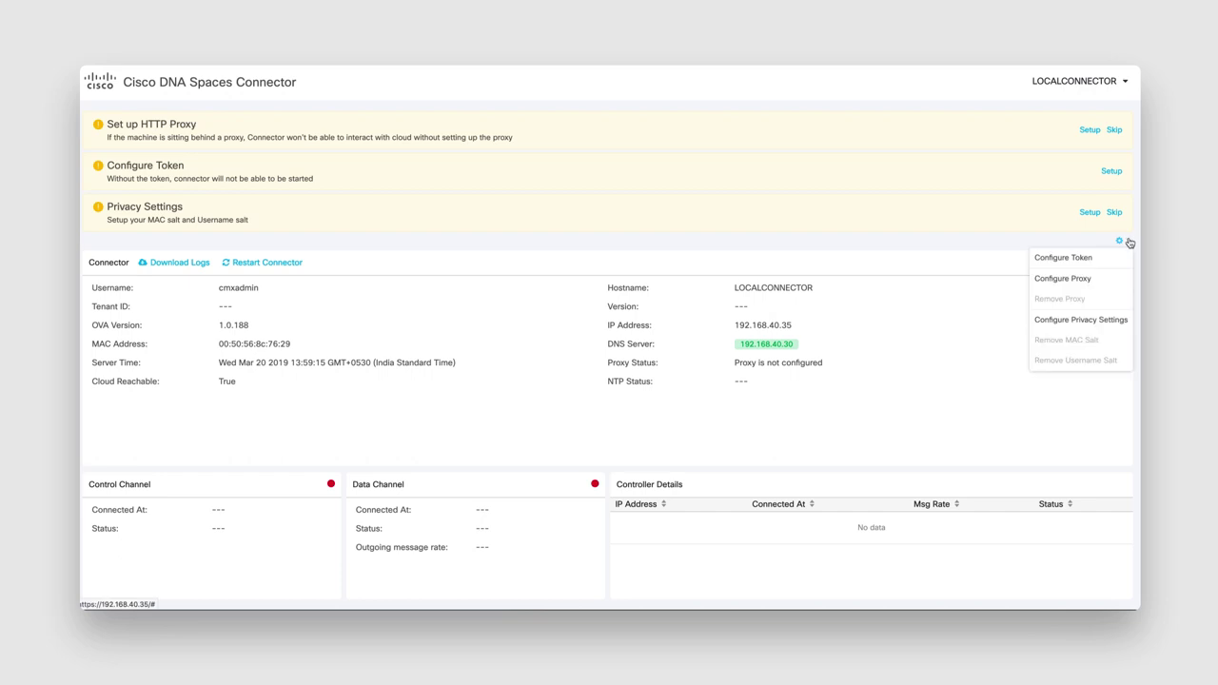
{"action": "left_click", "coordinate": [1100, 253]}
{"action": "left_click", "coordinate": [1128, 244]}
{"action": "left_click", "coordinate": [1080, 260]}
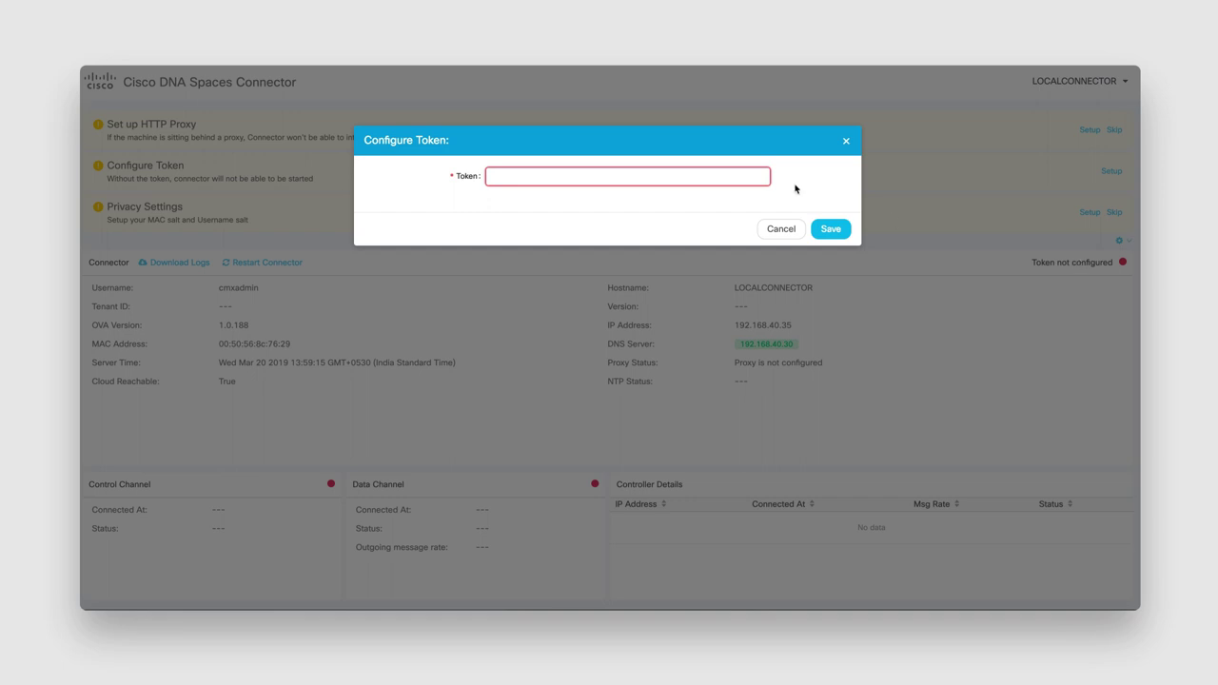
{"action": "left_click", "coordinate": [727, 176]}
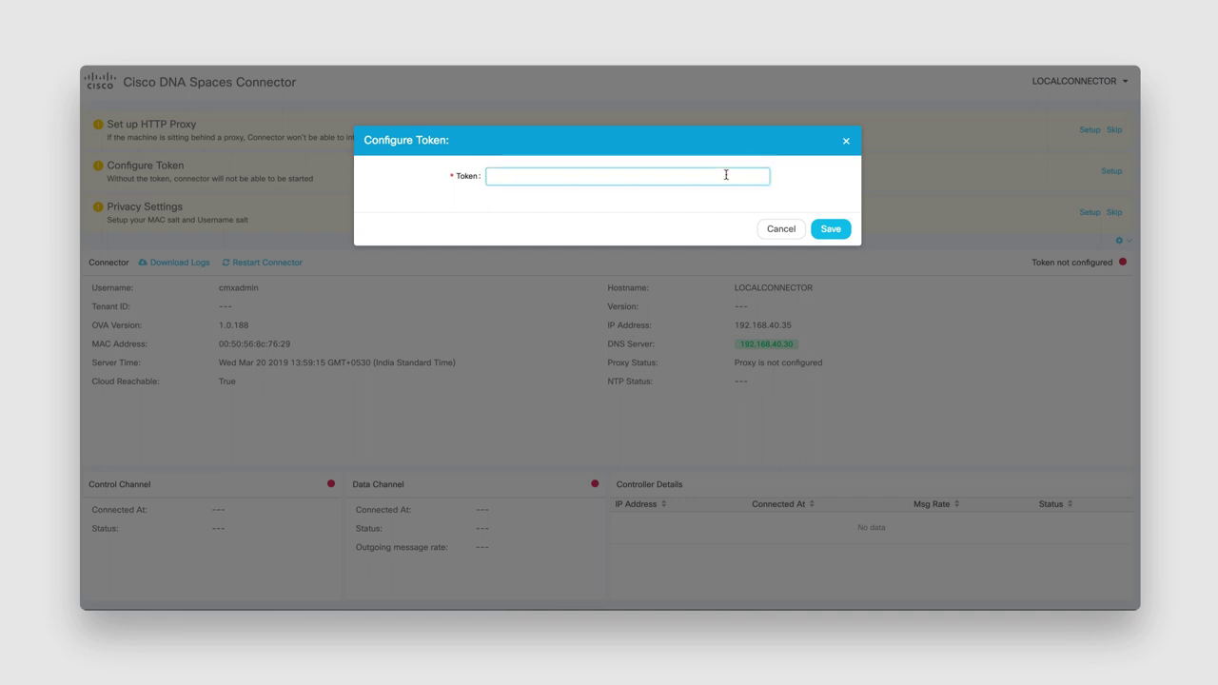
{"action": "key", "text": "ctrl+v"}
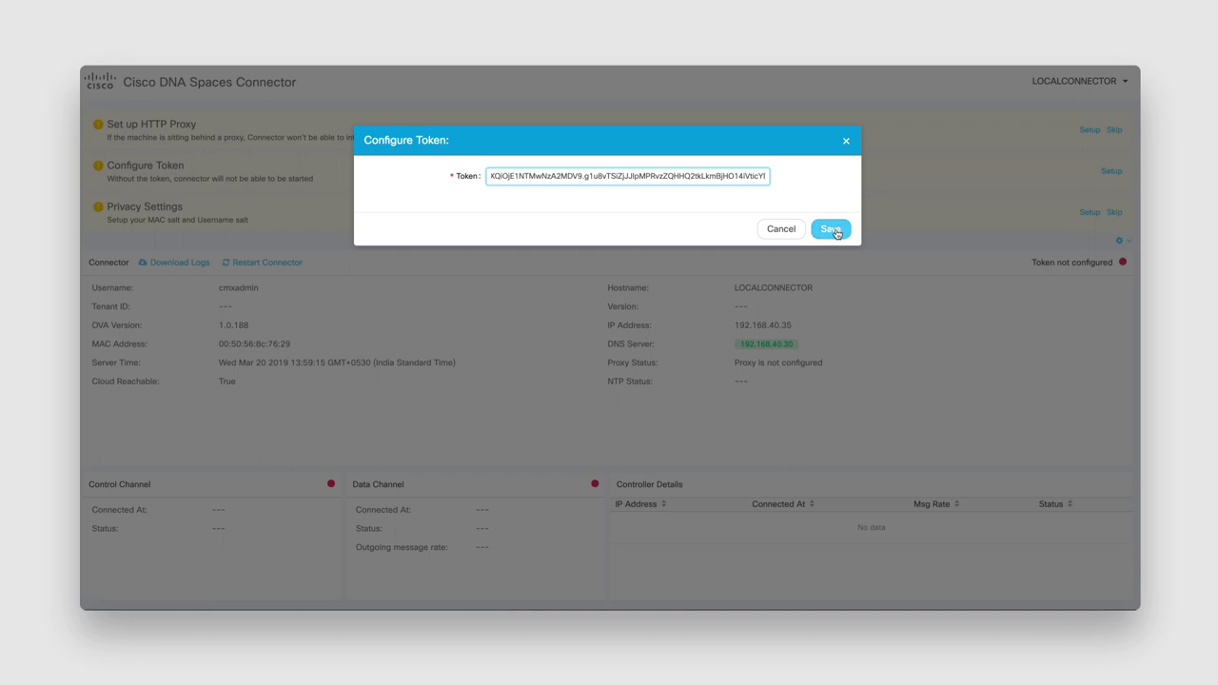
{"action": "left_click", "coordinate": [831, 229]}
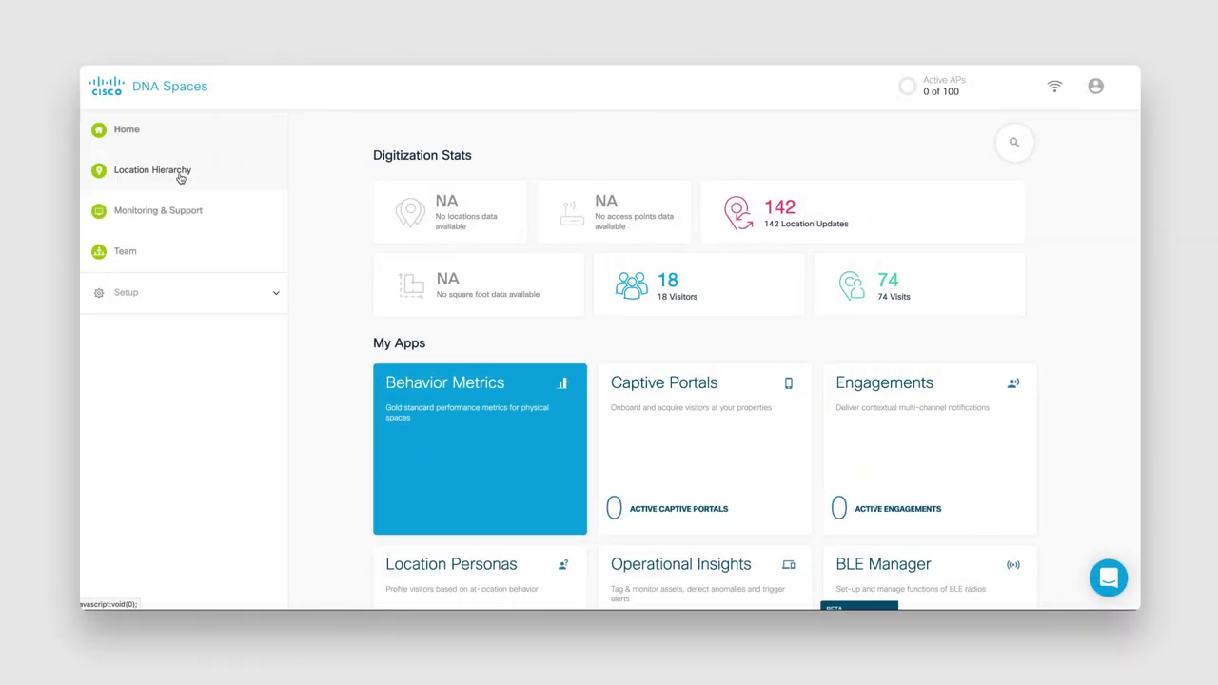
- Add a Cisco CUWN - WLC wireless network under connectorwlcversiontest in Location Hierarchy
{"action": "left_click", "coordinate": [180, 176]}
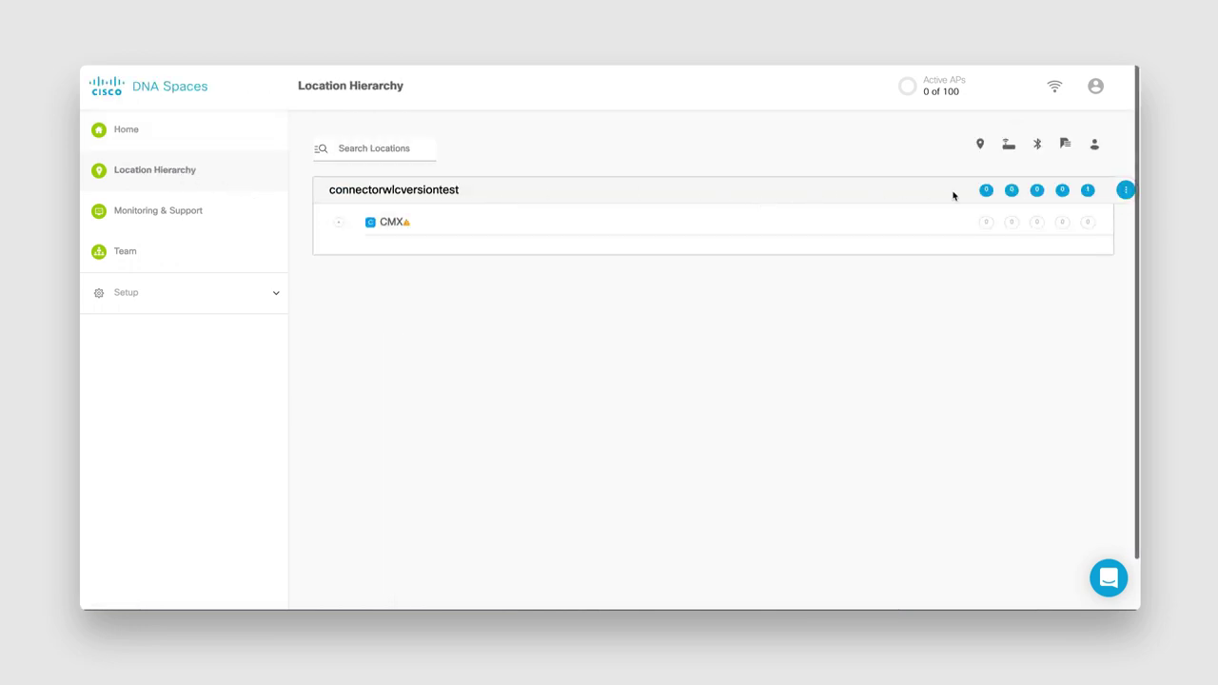
{"action": "left_click", "coordinate": [1126, 192]}
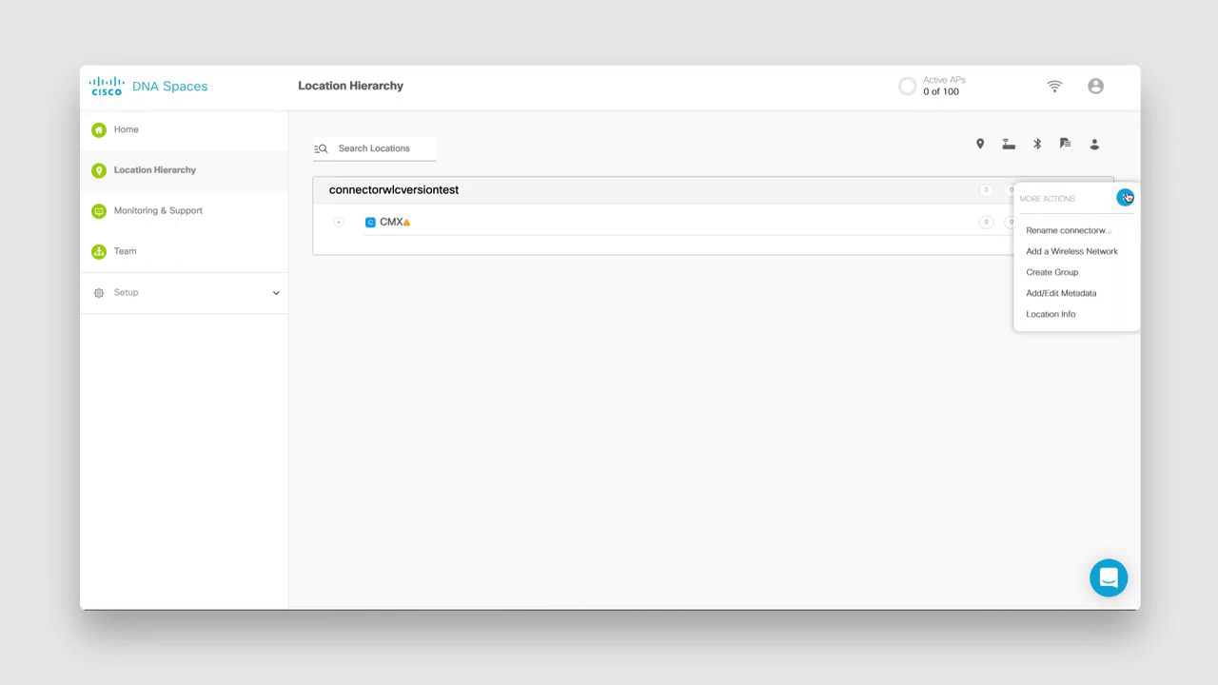
{"action": "left_click", "coordinate": [1071, 252]}
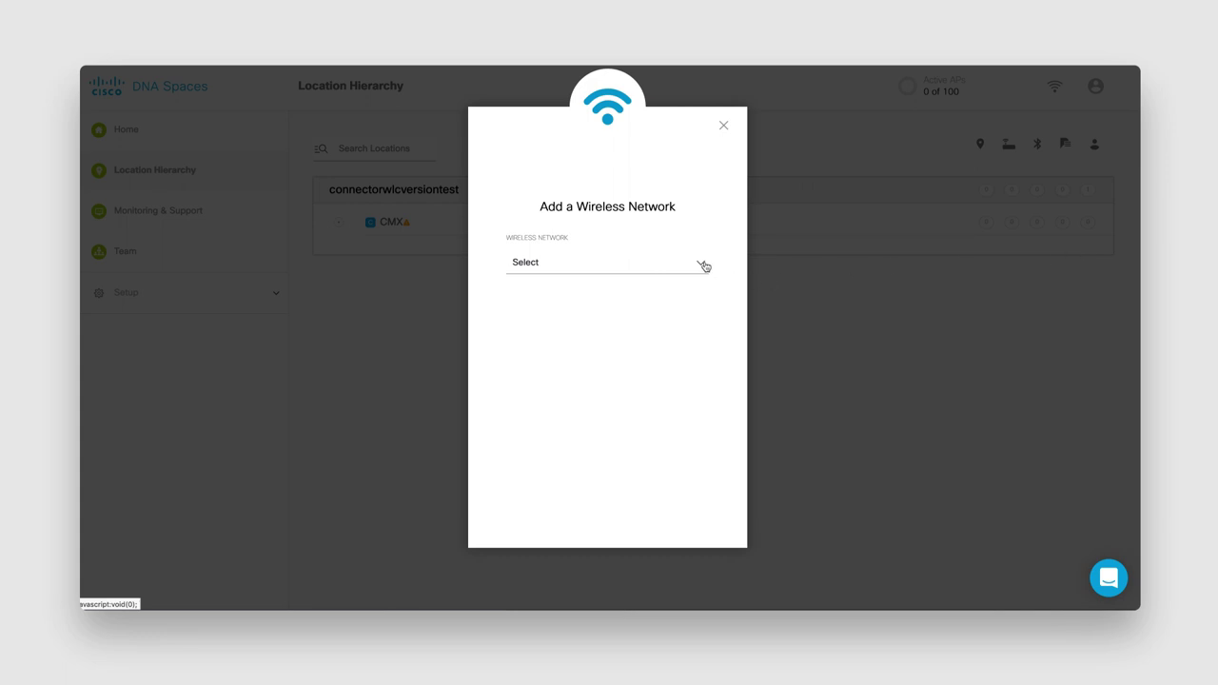
{"action": "left_click", "coordinate": [705, 265]}
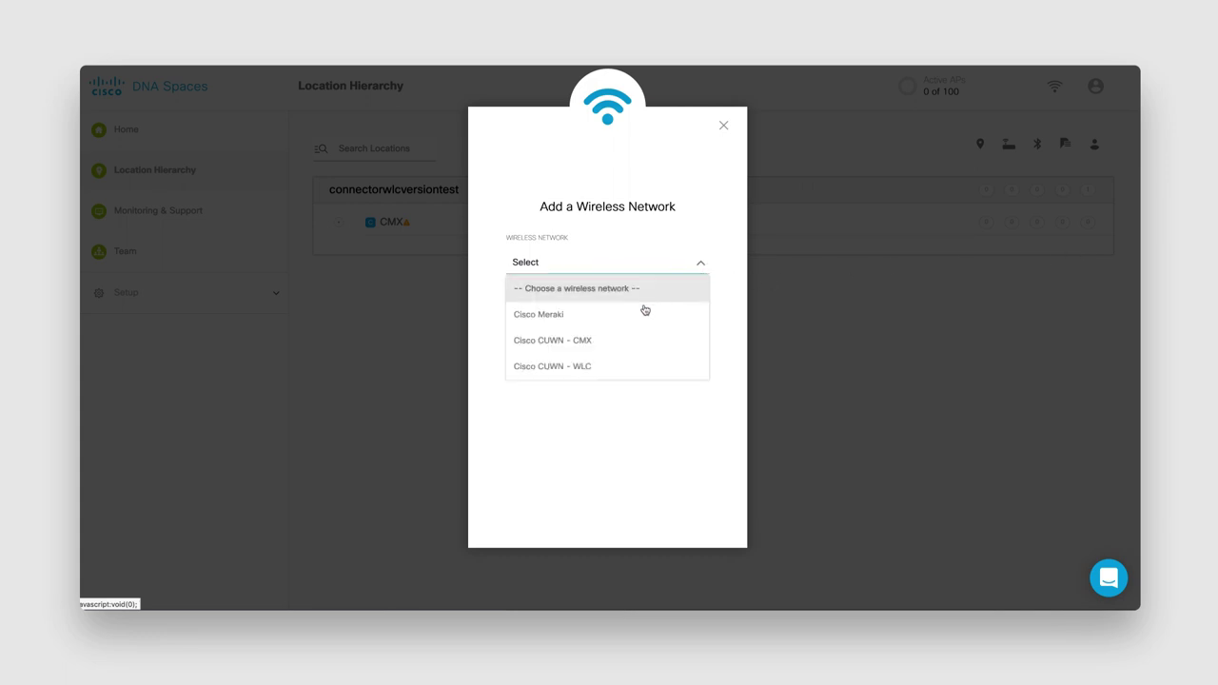
{"action": "left_click", "coordinate": [619, 367]}
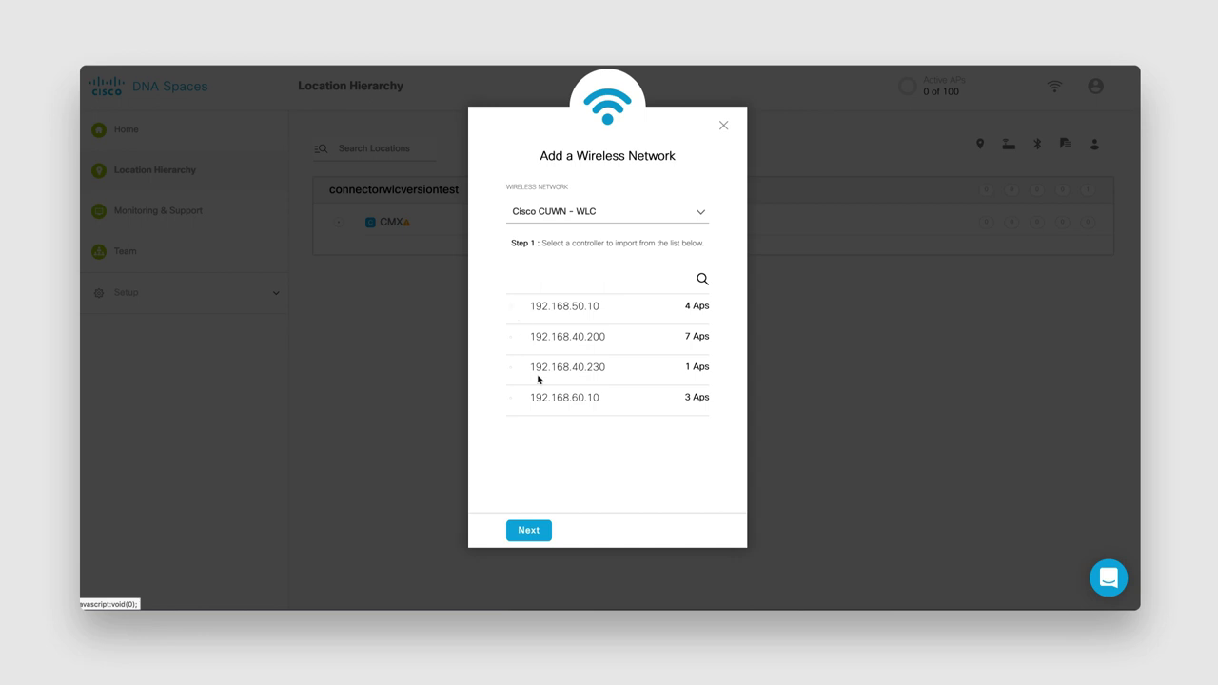
- Import controller 192.168.50.10, skipping the additional controller step, and dismiss the confirmation
{"action": "left_click", "coordinate": [511, 308]}
{"action": "left_click", "coordinate": [529, 532]}
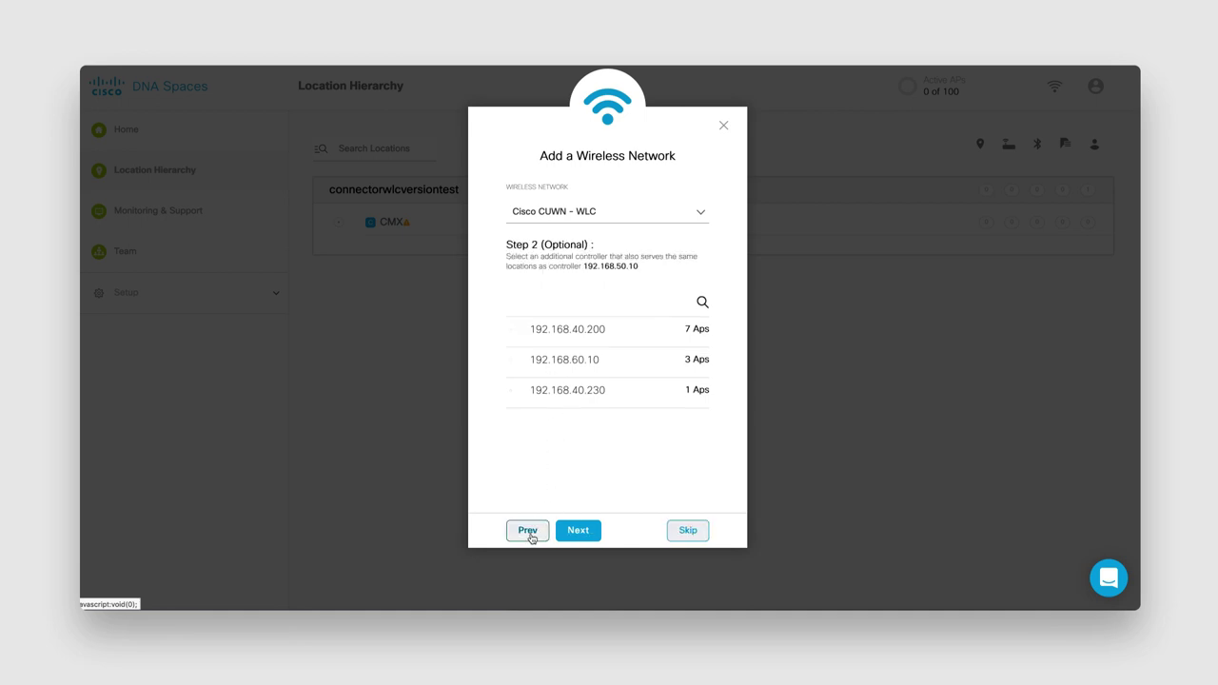
{"action": "left_click", "coordinate": [687, 532]}
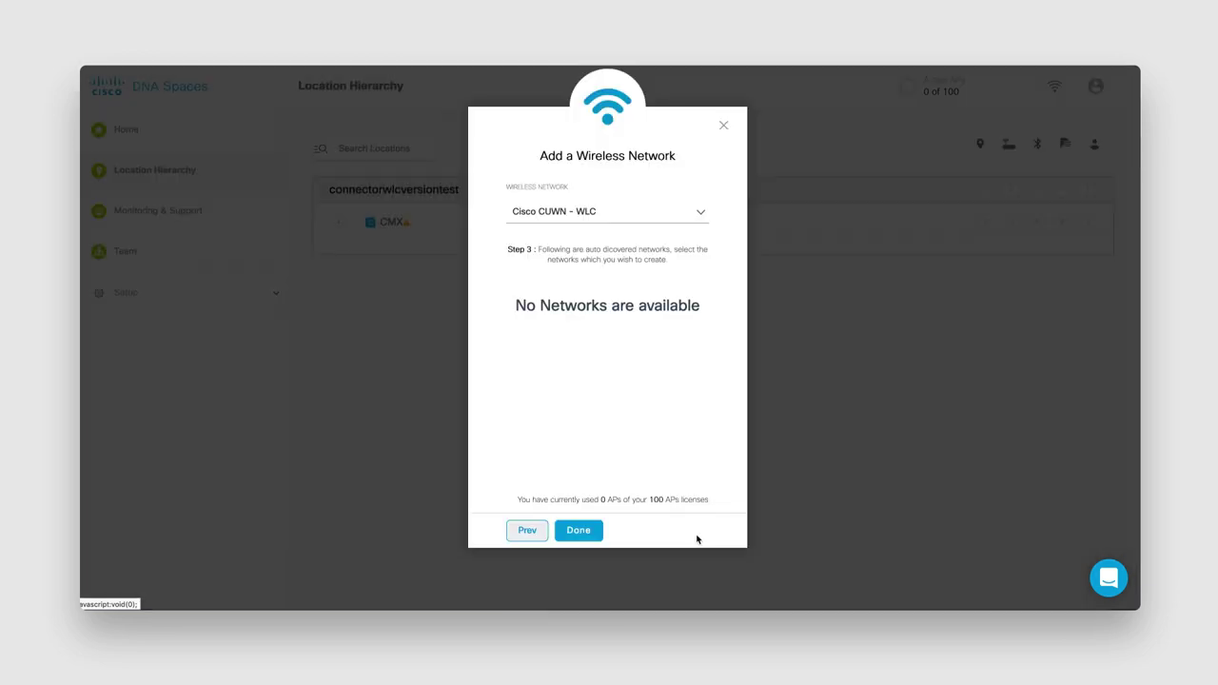
{"action": "left_click", "coordinate": [587, 533]}
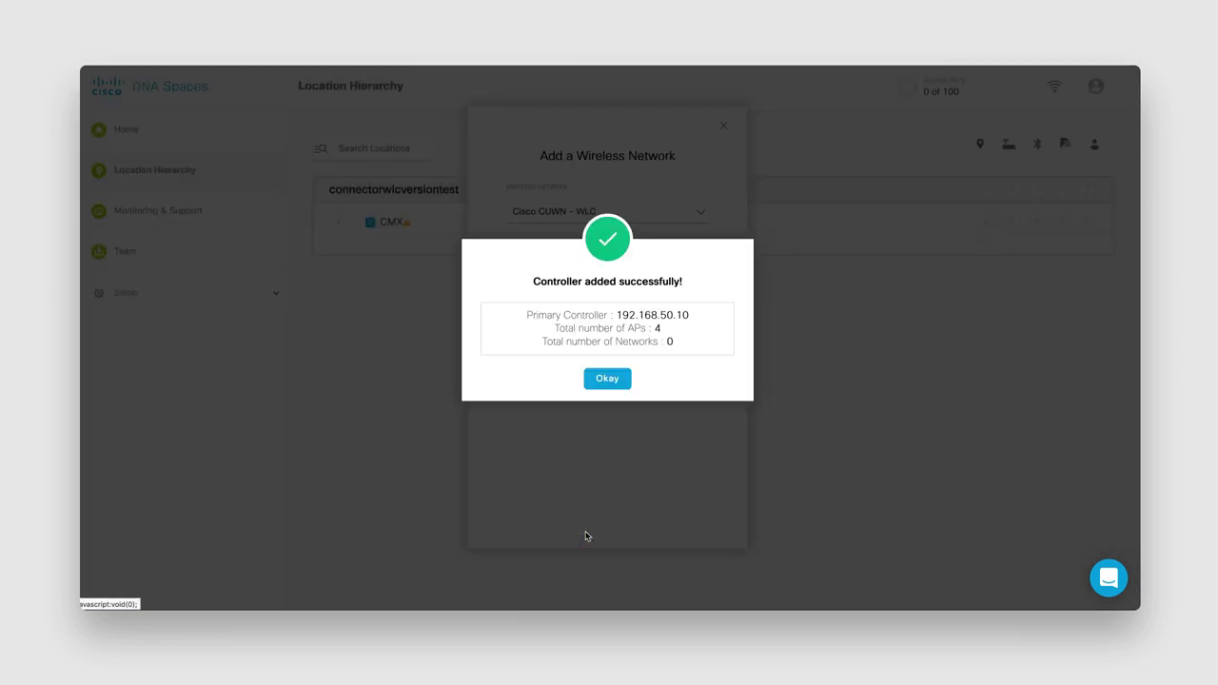
{"action": "left_click", "coordinate": [609, 380]}
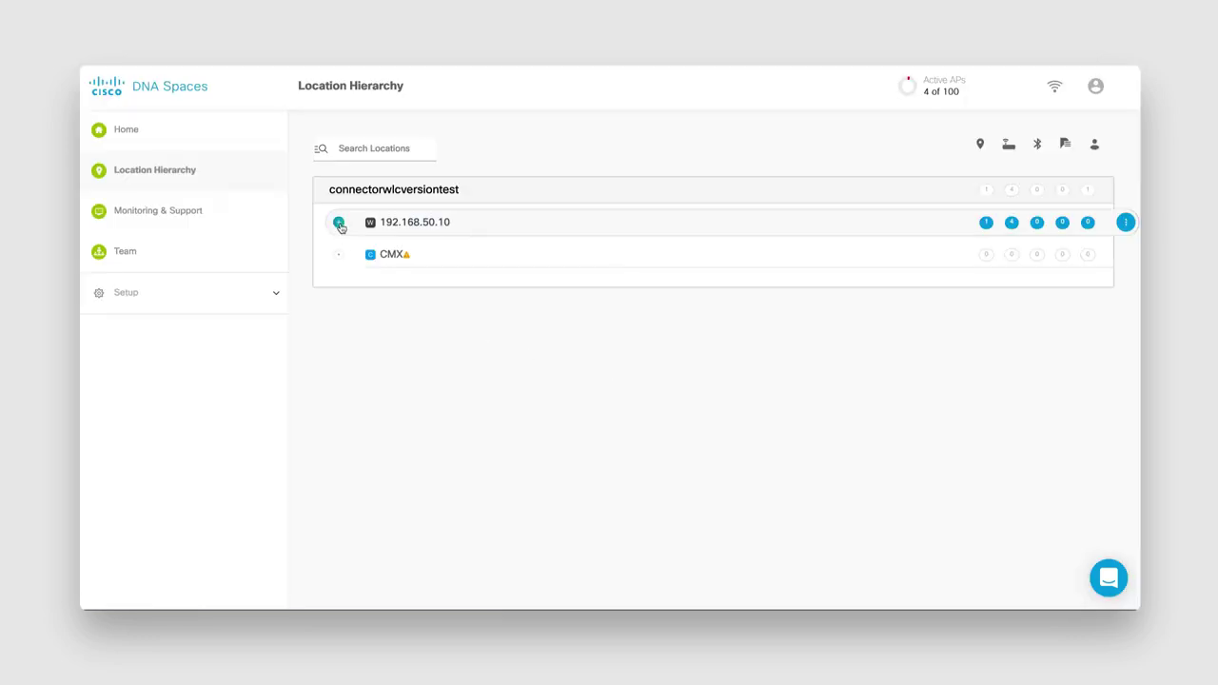
- Expand controller 192.168.50.10 to reveal its Unconfigured group holding 4 APs
{"action": "left_click", "coordinate": [340, 224]}
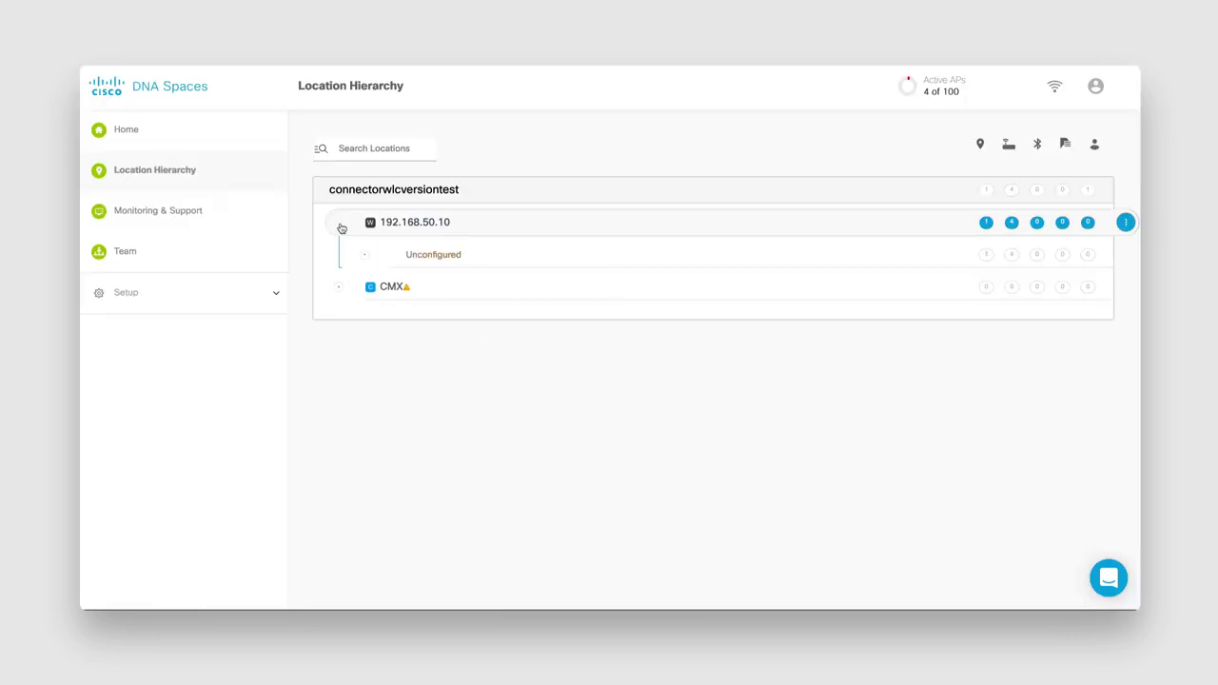